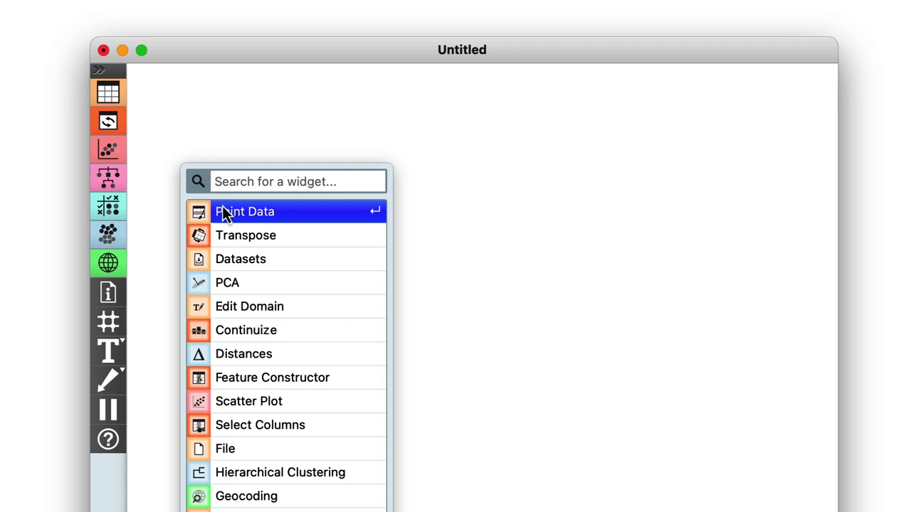
- Add a Paint Data widget and paint a smiley face: two eyes, a nose, a mouth and a curved band
left_click(224, 211)
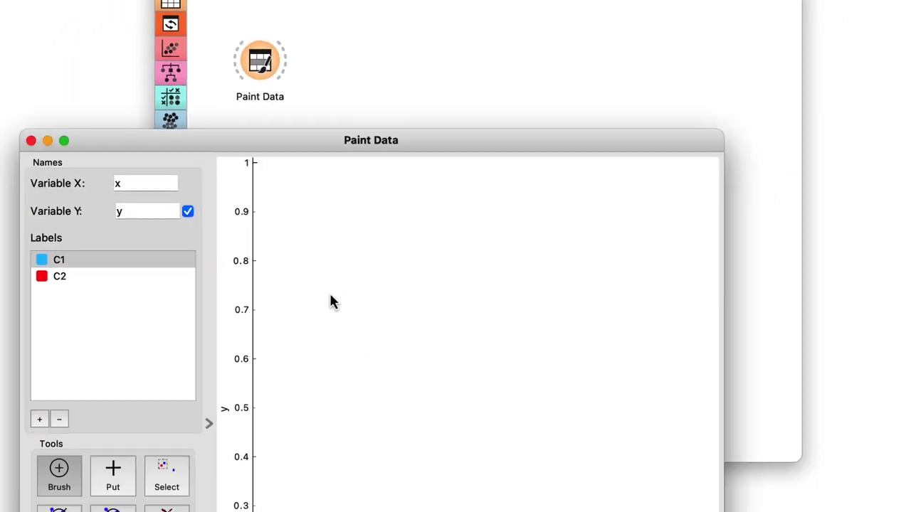
left_click_drag(330, 303, 332, 297)
left_click_drag(582, 292, 585, 302)
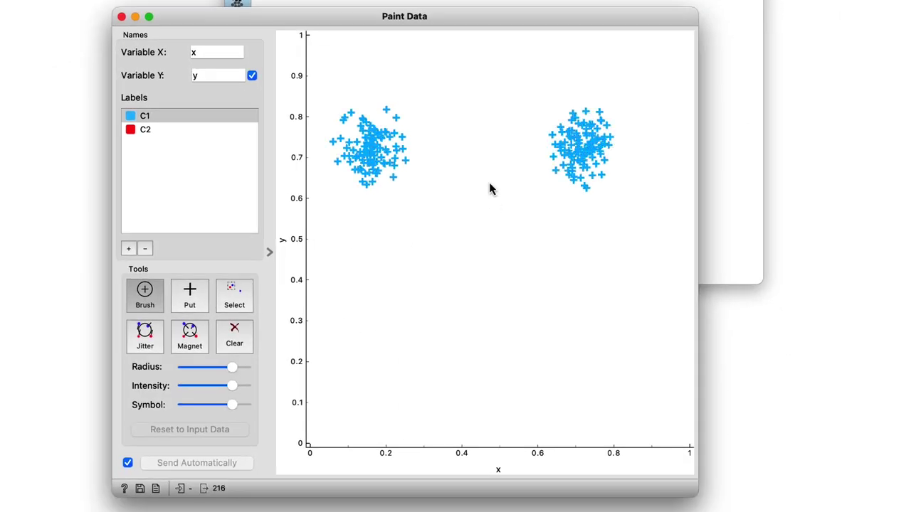
left_click_drag(455, 370, 461, 417)
left_click_drag(304, 511, 440, 511)
mouse_move(462, 359)
left_mouse_down()
mouse_move(562, 327)
mouse_move(575, 305)
left_mouse_up()
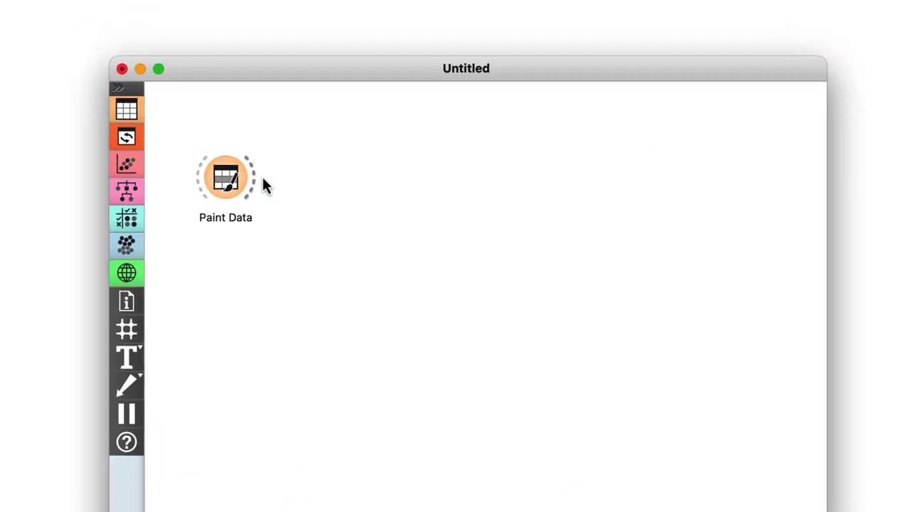
- Chain the painted data into Distances, then MDS, and open the MDS plot
left_click_drag(262, 179, 296, 183)
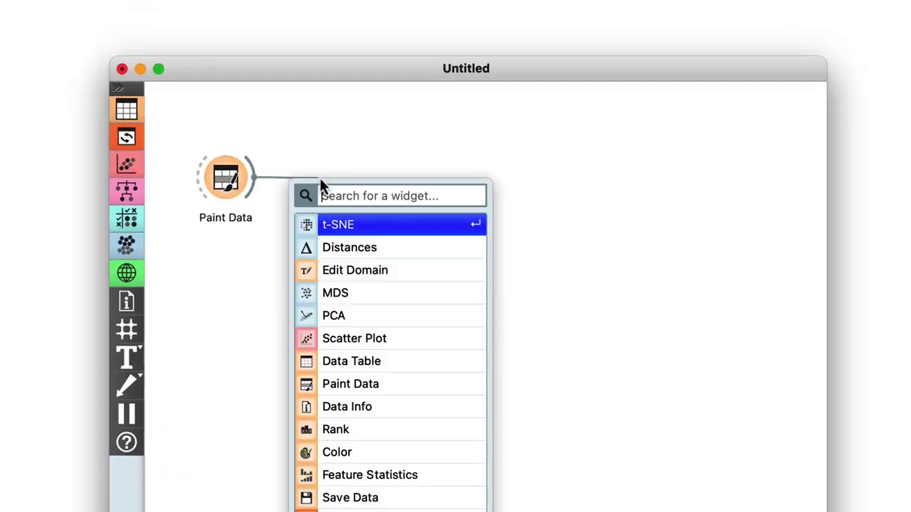
left_click(347, 246)
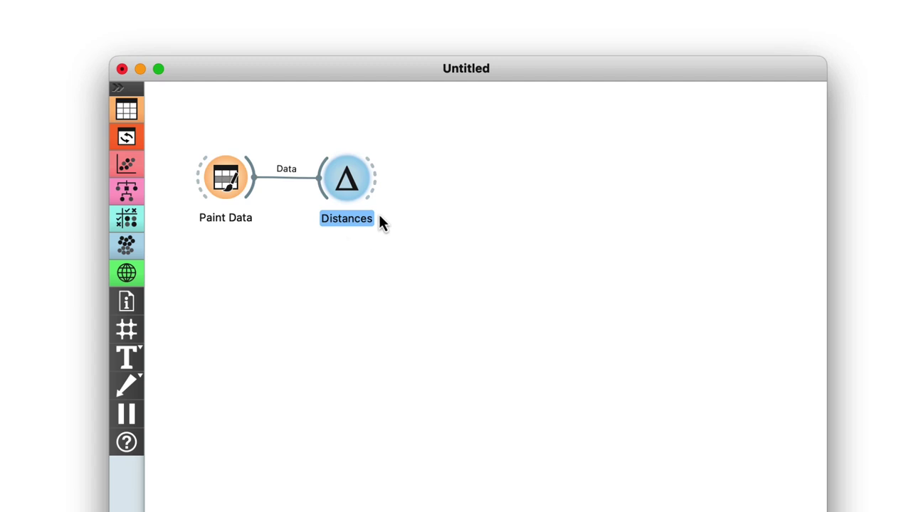
left_click_drag(383, 187, 446, 179)
left_click(464, 221)
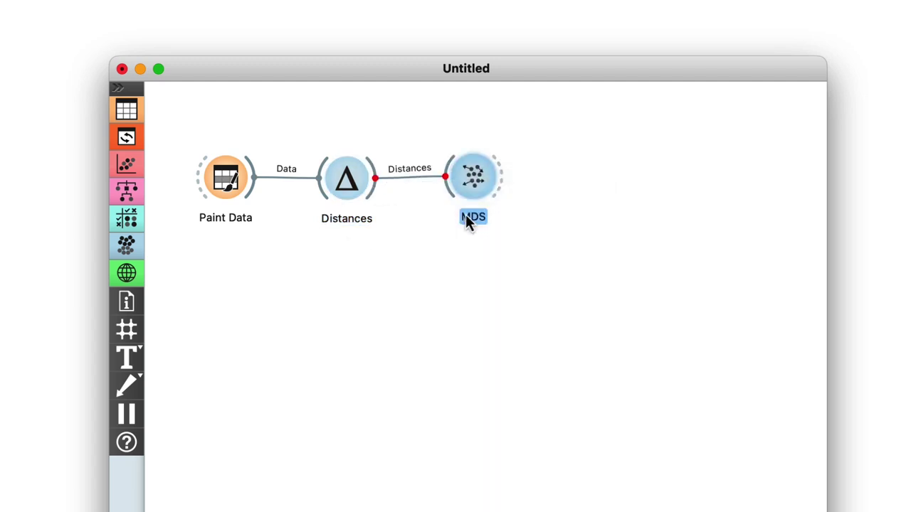
double_click(474, 189)
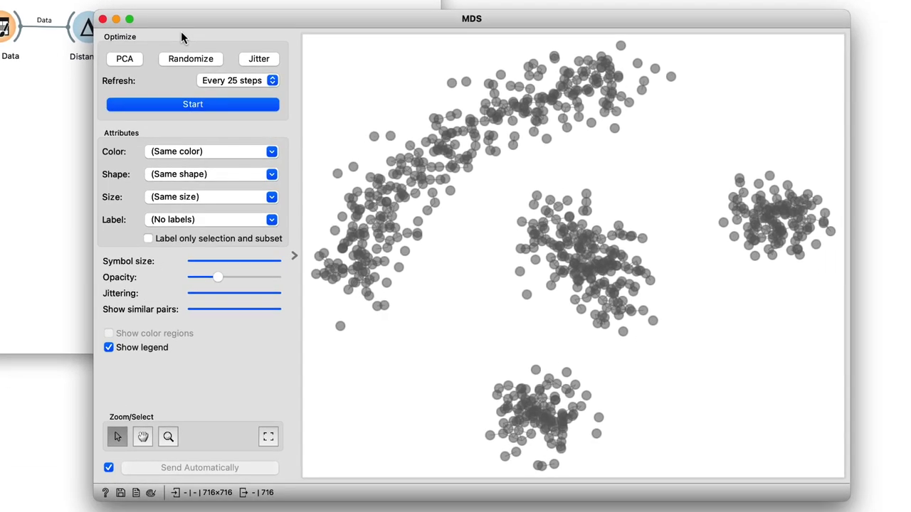
- Hide the MDS control panel and place the MDS plot beside the opened Paint Data window for comparison
left_click(294, 254)
double_click(7, 27)
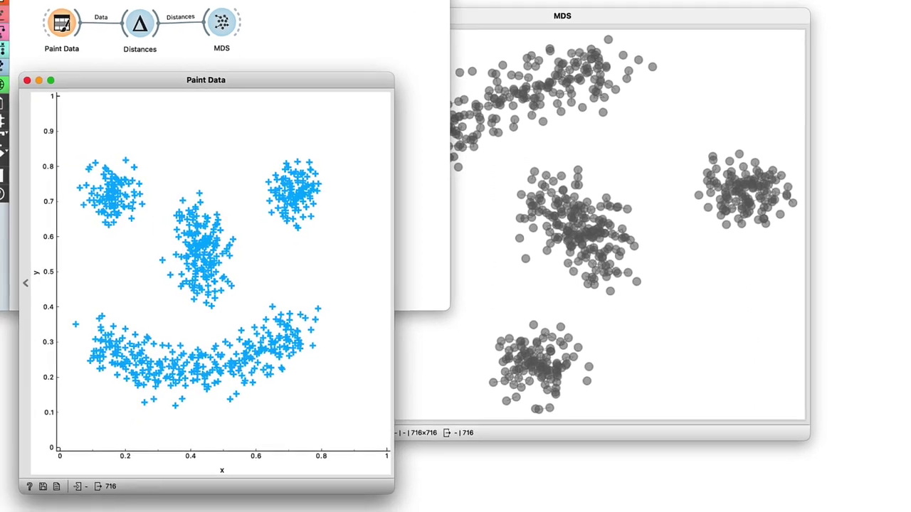
left_click_drag(518, 20, 596, 76)
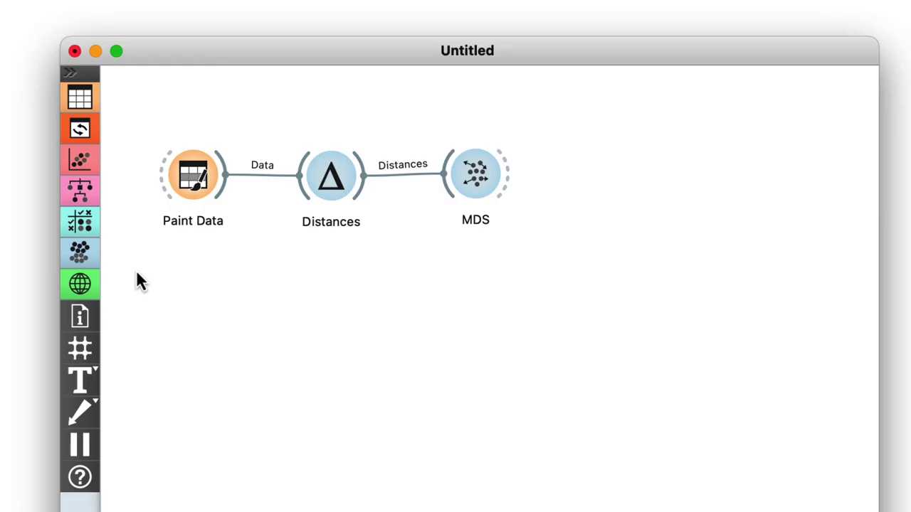
- Connect a t-SNE widget to Paint Data's output and open its plot
left_click_drag(221, 196, 282, 312)
left_click(367, 389)
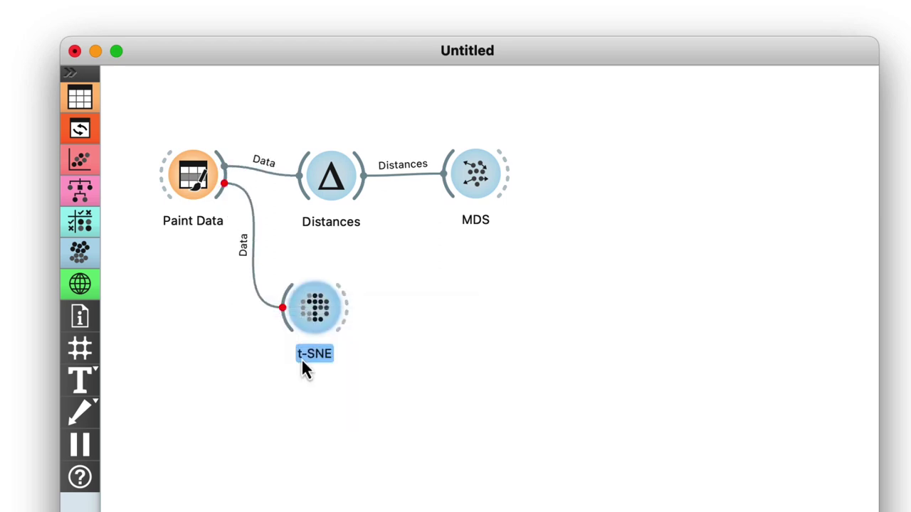
double_click(313, 320)
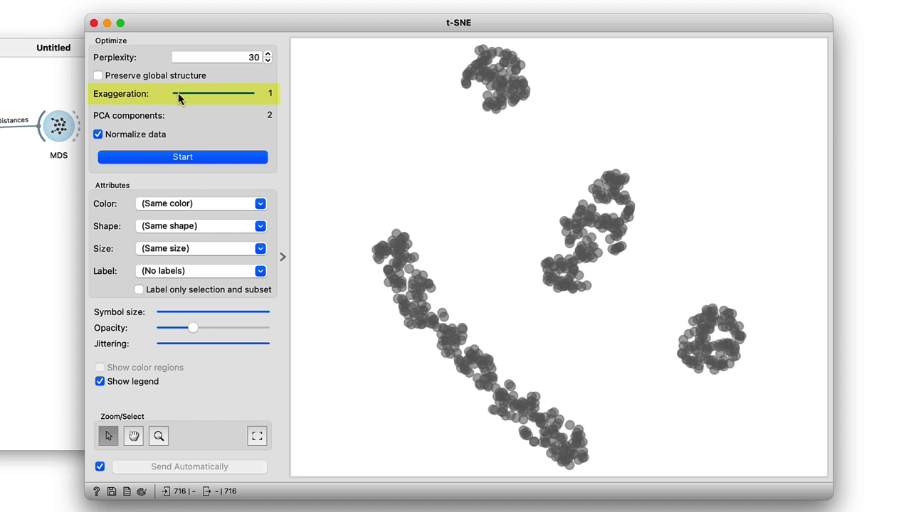
- Rerun t-SNE with exaggeration 2, then again with exaggeration back at 1
left_click_drag(178, 92, 201, 94)
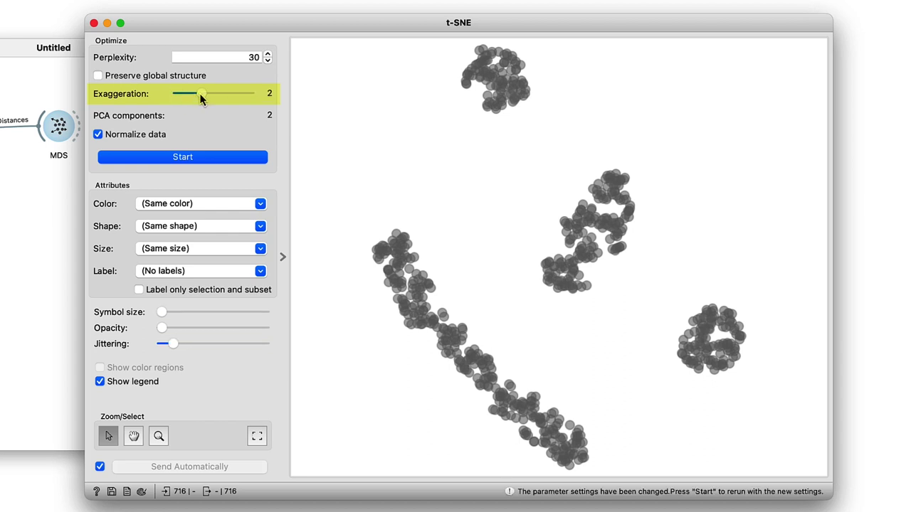
left_click(196, 161)
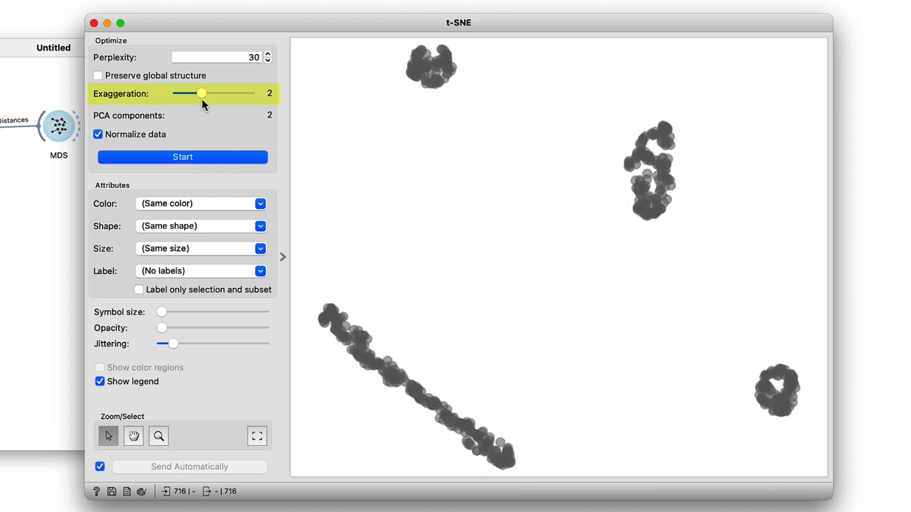
left_click_drag(202, 98, 175, 100)
left_click(176, 156)
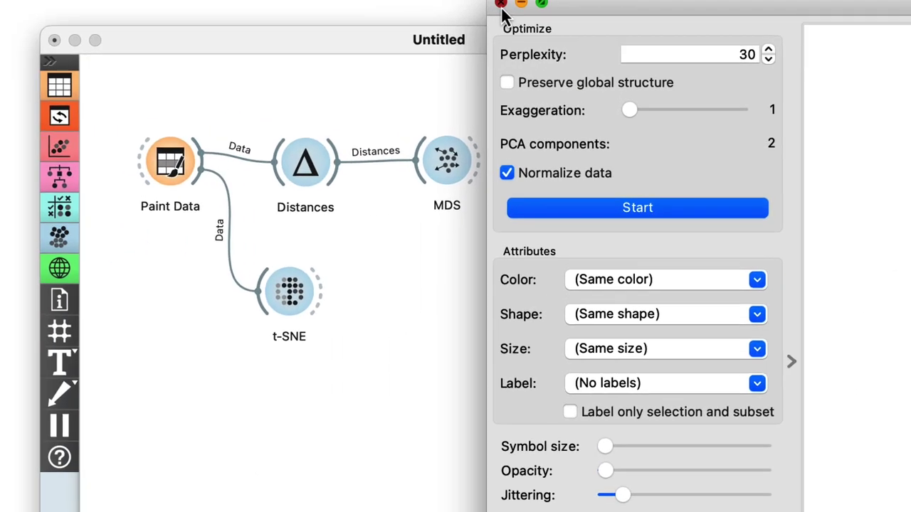
- Close t-SNE, then add a second MDS widget fed directly by Paint Data and open its plot
left_click(93, 23)
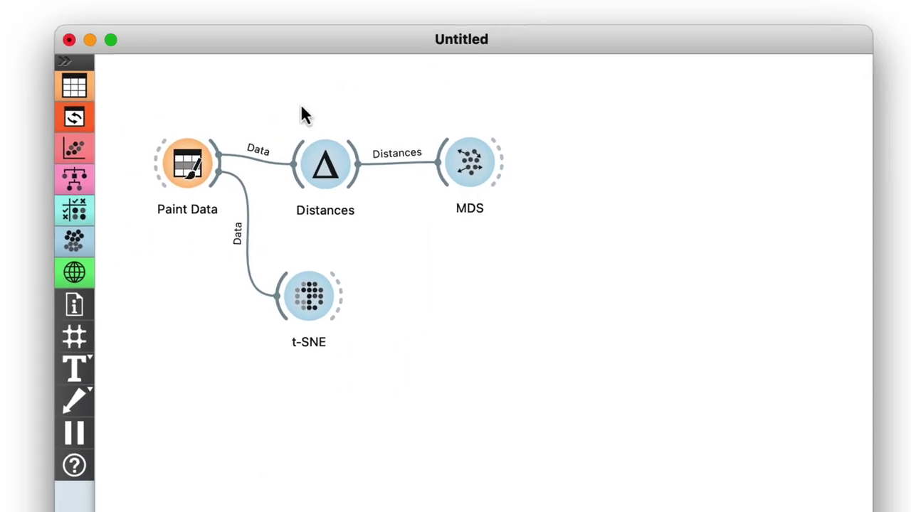
left_click_drag(220, 146, 294, 75)
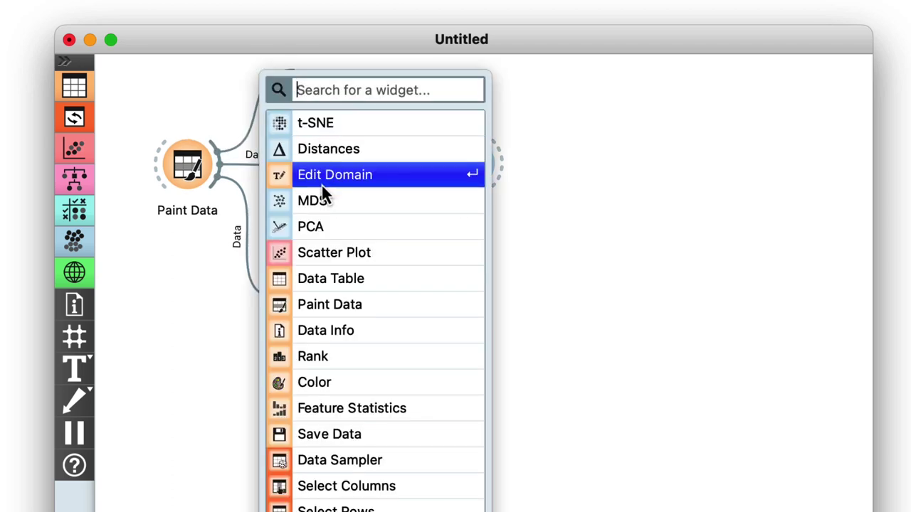
left_click(323, 200)
double_click(313, 96)
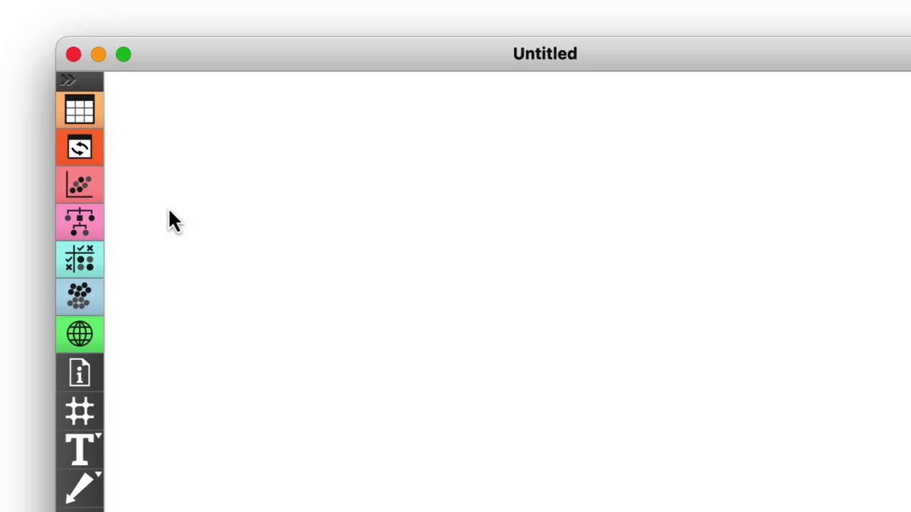
- Add a Datasets widget to the empty canvas through the 'data' widget search
right_click(170, 212)
type("data")
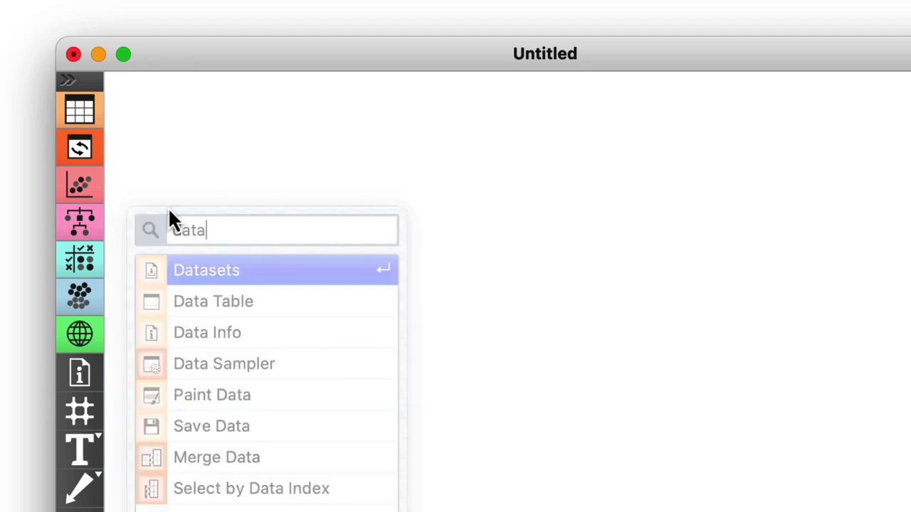
key("Return")
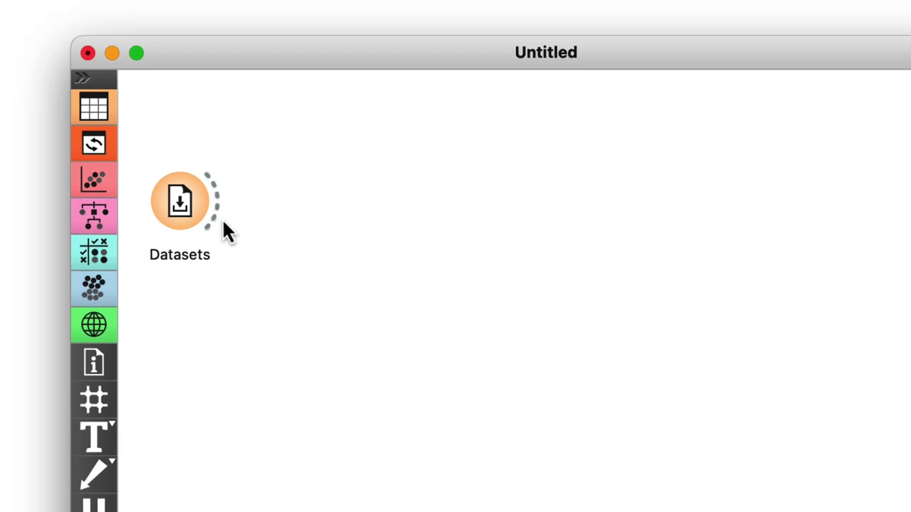
- Connect t-SNE to the Datasets output and open its plot of animals colored by type
left_click_drag(216, 206, 281, 115)
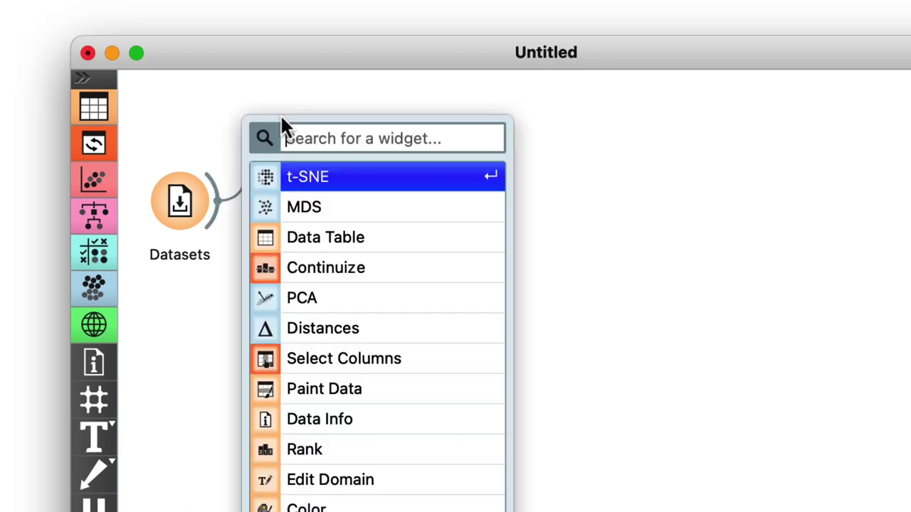
left_click(306, 180)
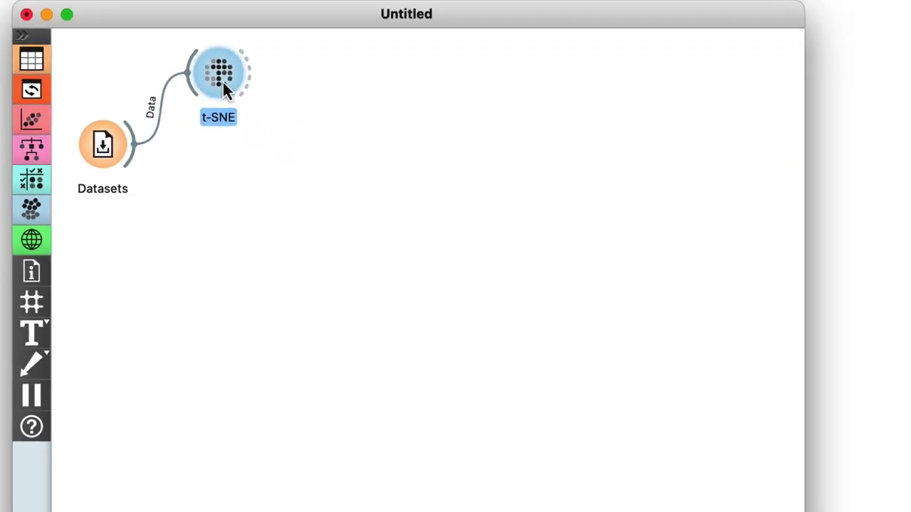
double_click(221, 75)
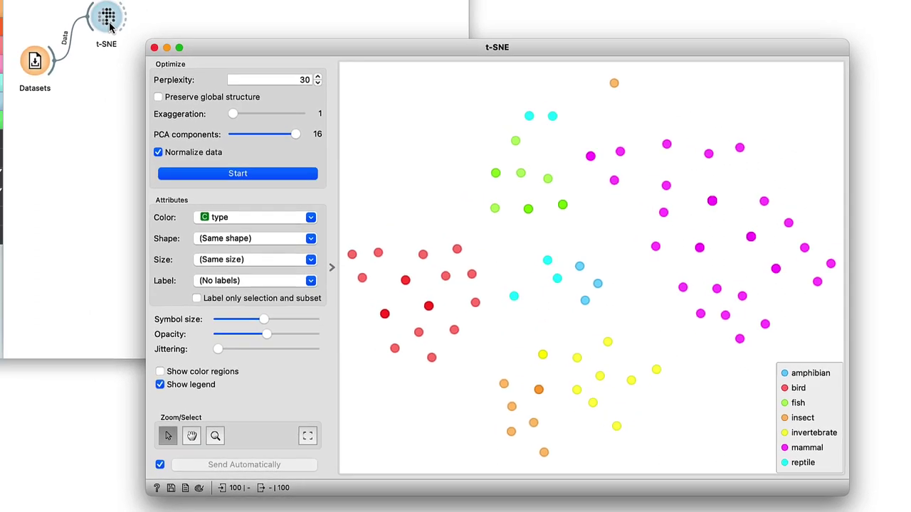
- Connect an MDS widget to the Datasets output and open its animal plot
left_click(169, 113)
left_click_drag(131, 93, 151, 135)
left_click(180, 172)
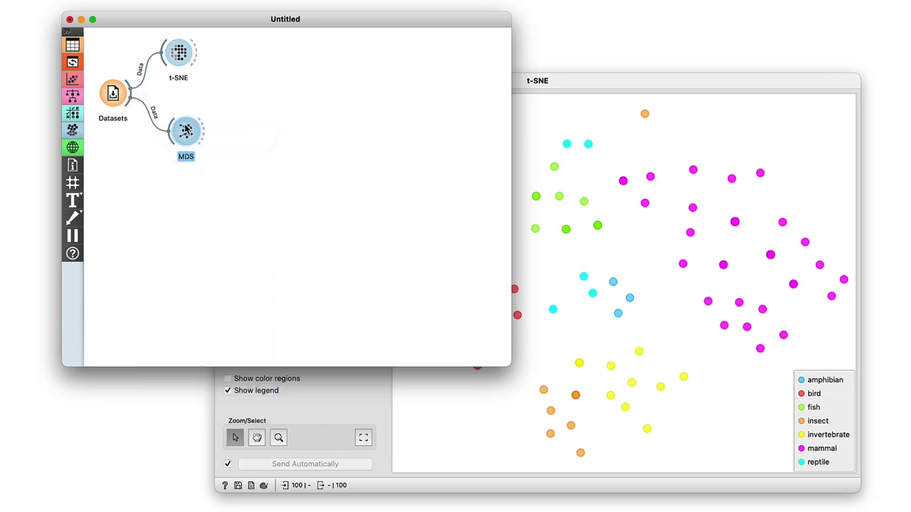
double_click(185, 130)
- Hide both control panels and place the MDS plot on the left, t-SNE on the right
left_click(387, 288)
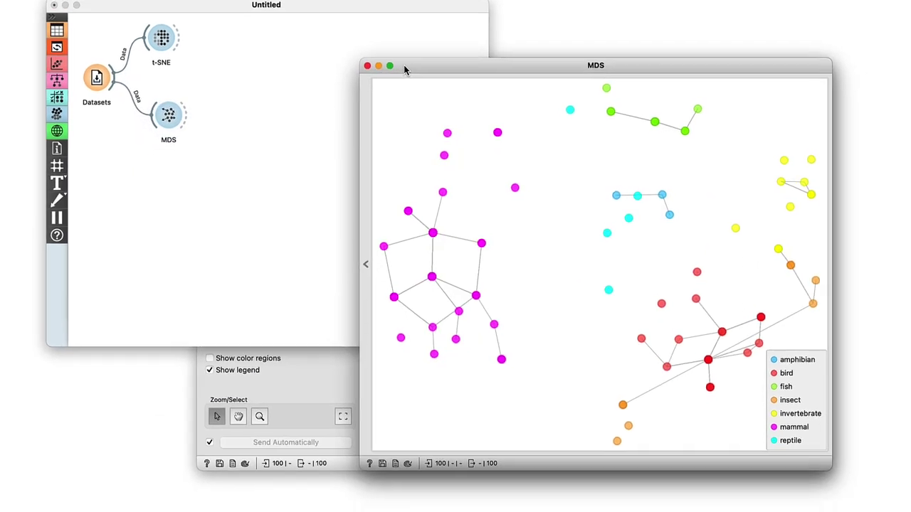
left_click_drag(404, 69, 140, 158)
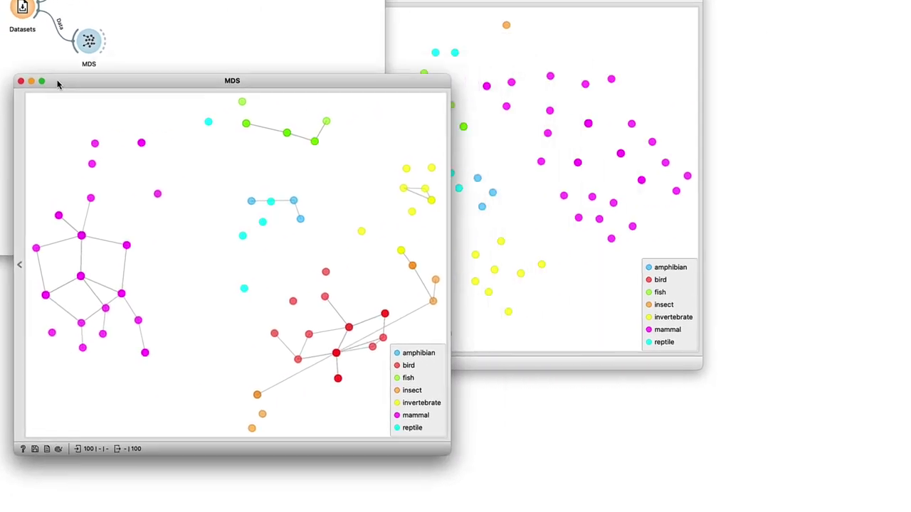
left_click(418, 12)
left_click(270, 177)
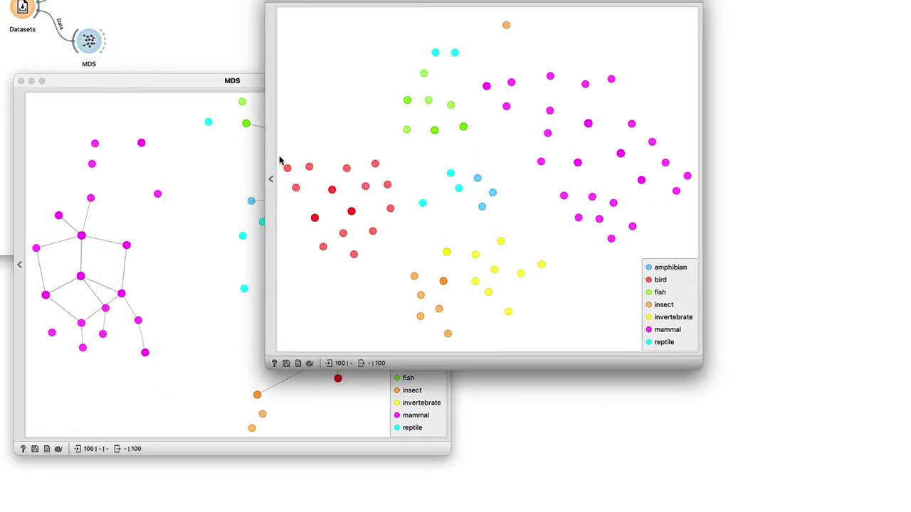
left_click_drag(318, 4, 517, 86)
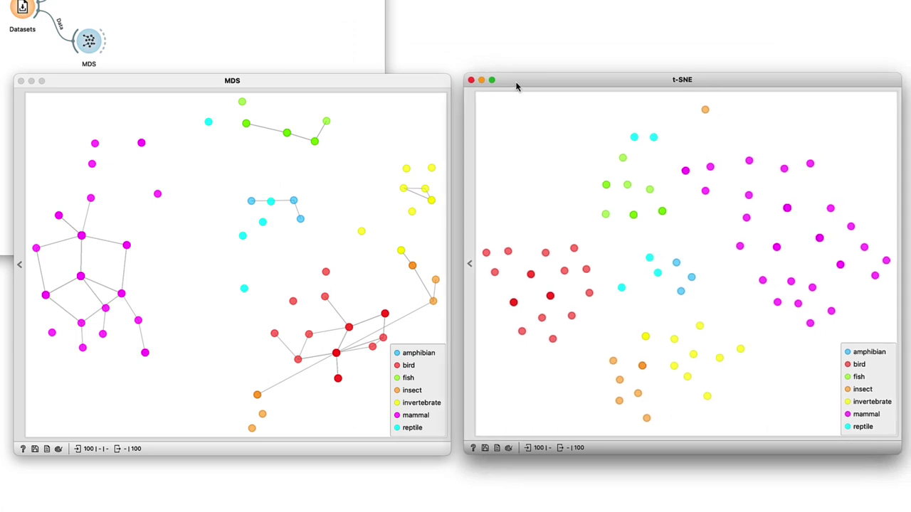